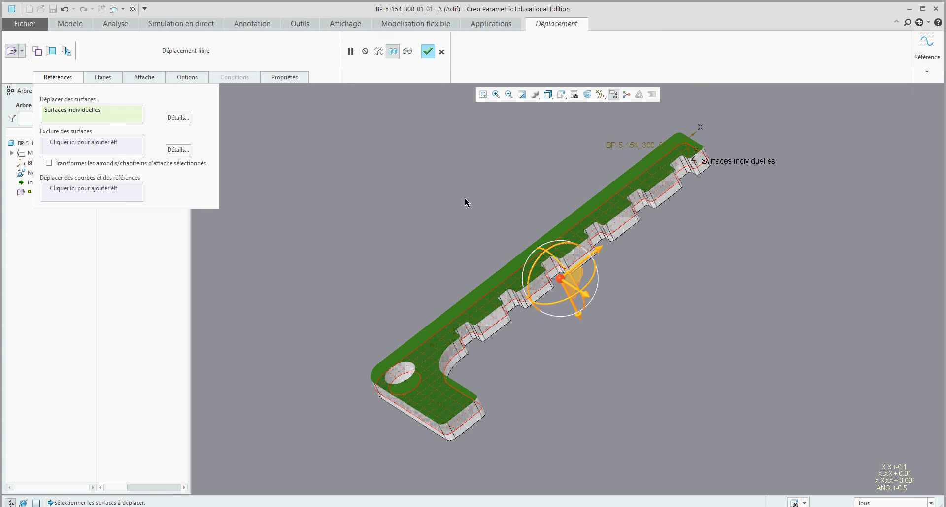
- Confirm the free move of the large flat face and rotate the short arm's end face with another free move
{"action": "left_click", "coordinate": [428, 52]}
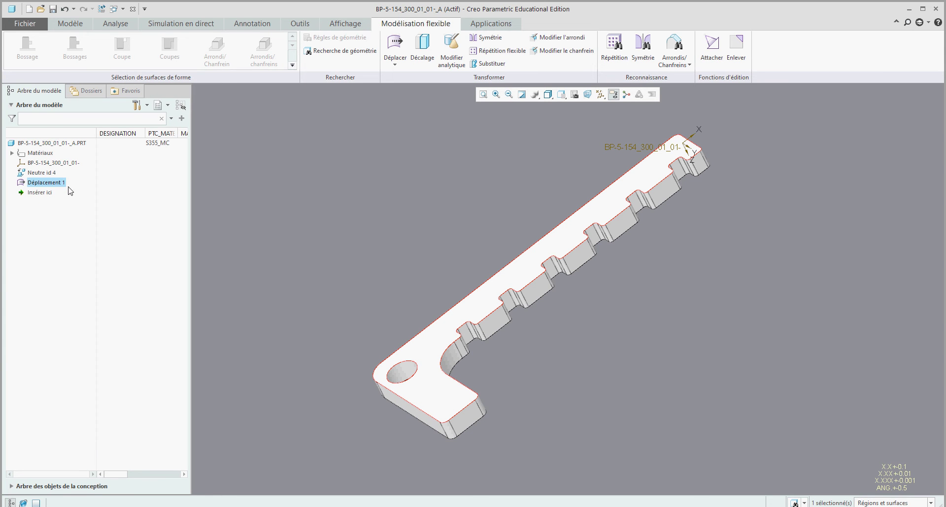
{"action": "left_click", "coordinate": [395, 49]}
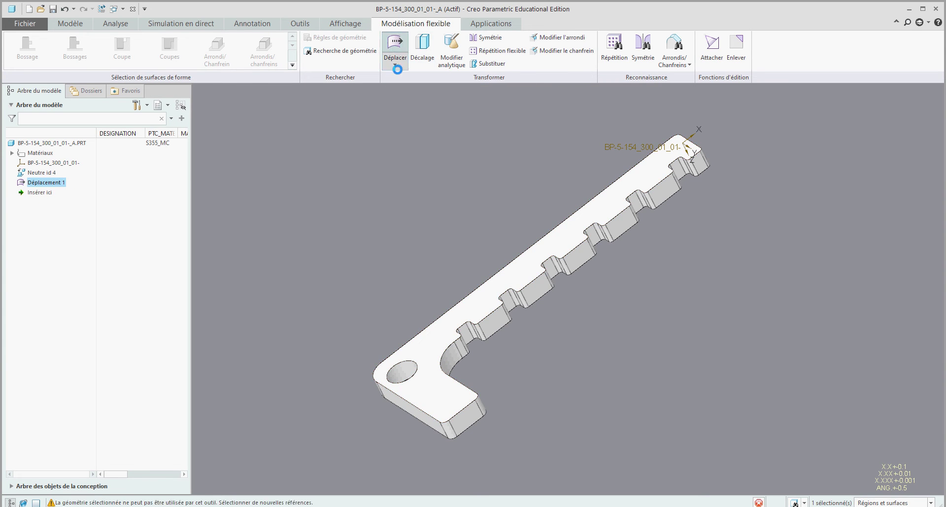
{"action": "left_click", "coordinate": [470, 422]}
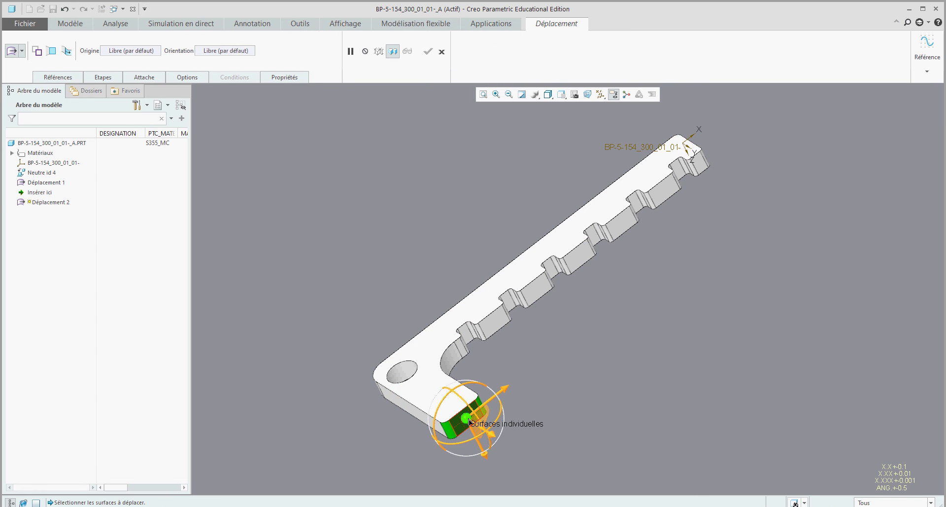
{"action": "left_click_drag", "start_coordinate": [498, 420], "coordinate": [509, 403]}
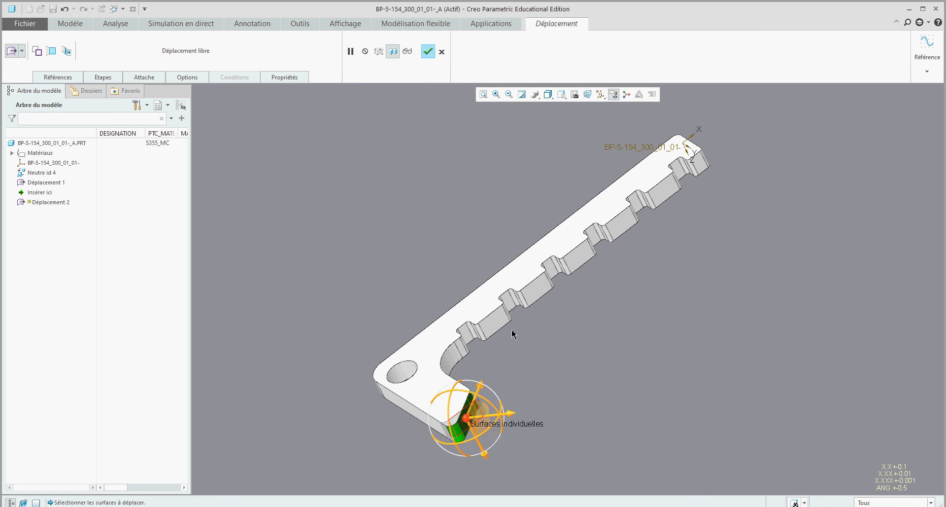
{"action": "left_click", "coordinate": [428, 51]}
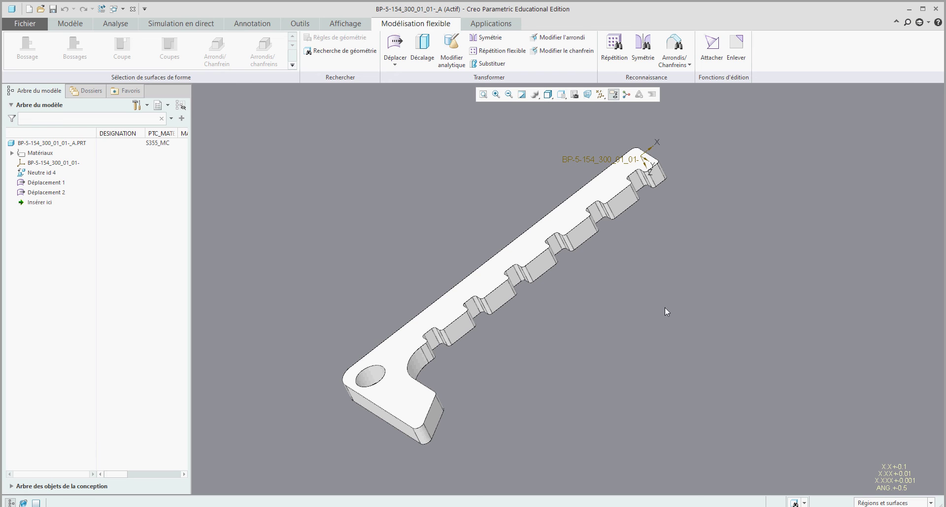
- Shift the five flat faces between the notches slightly inward together with a free move
{"action": "left_click", "coordinate": [395, 44]}
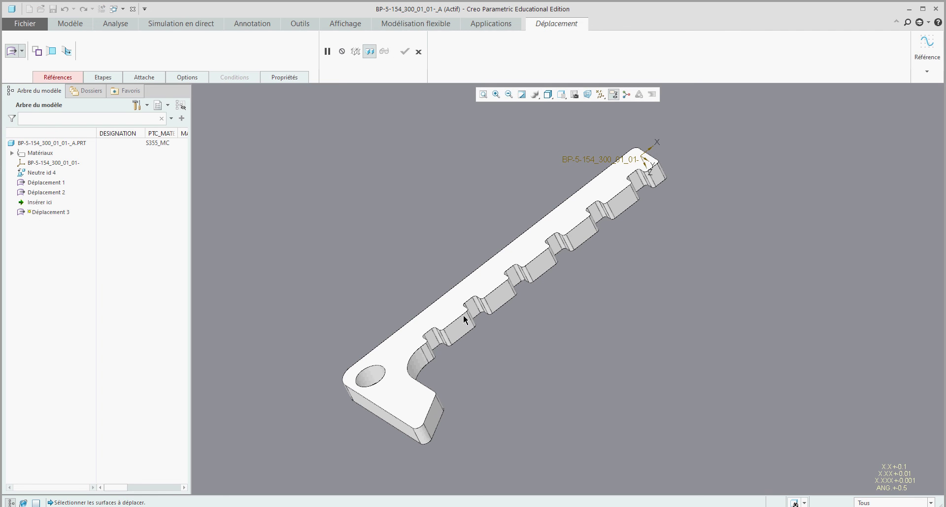
{"action": "left_click", "coordinate": [466, 333]}
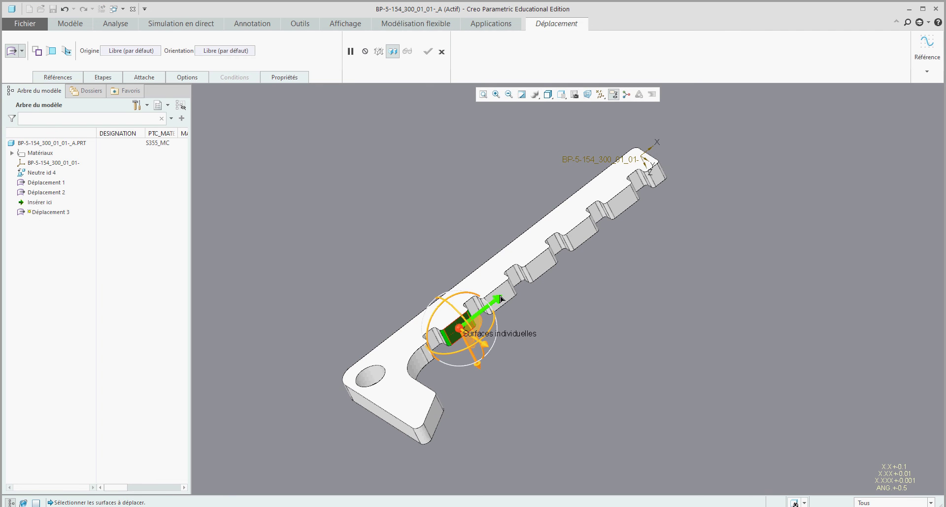
{"action": "left_click", "coordinate": [506, 292], "text": "ctrl"}
{"action": "left_click", "coordinate": [542, 263], "text": "ctrl"}
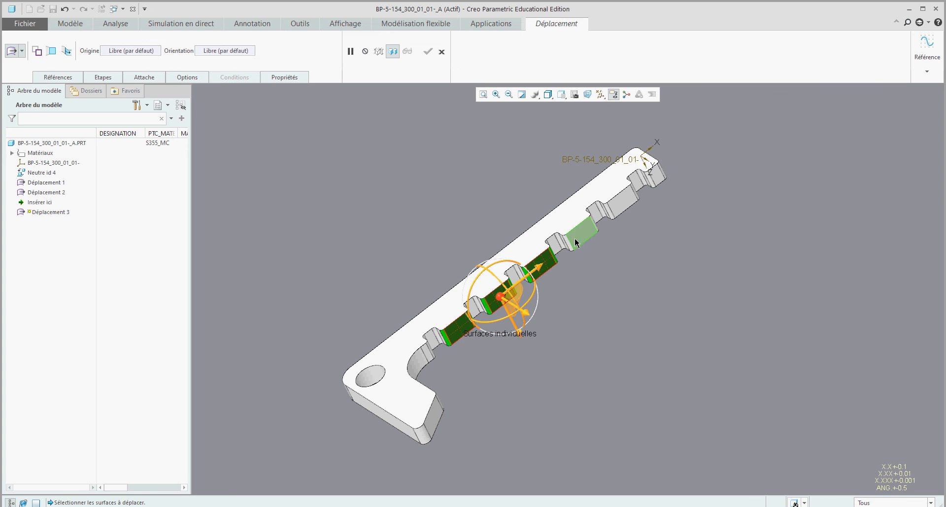
{"action": "left_click", "coordinate": [577, 232], "text": "ctrl"}
{"action": "left_click", "coordinate": [621, 202], "text": "ctrl"}
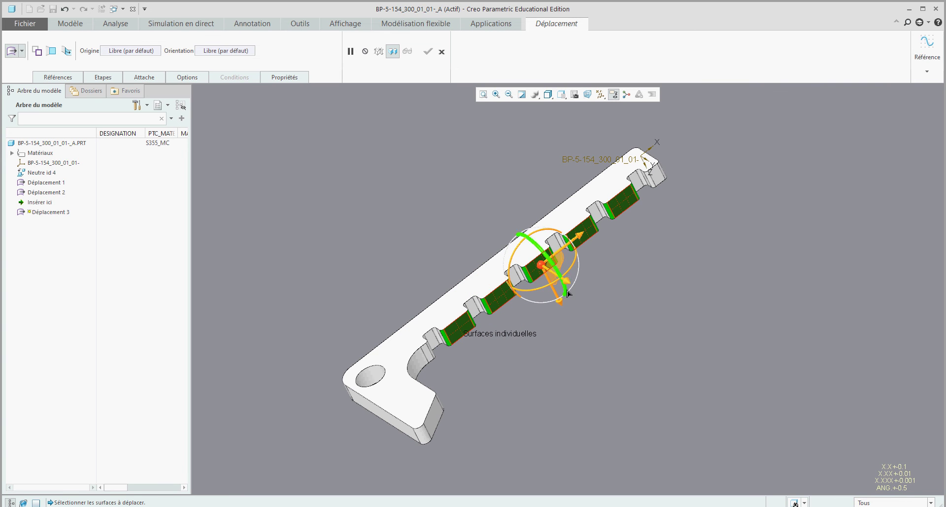
{"action": "mouse_move", "coordinate": [566, 280]}
{"action": "left_mouse_down"}
{"action": "mouse_move", "coordinate": [580, 291]}
{"action": "mouse_move", "coordinate": [563, 276]}
{"action": "left_mouse_up"}
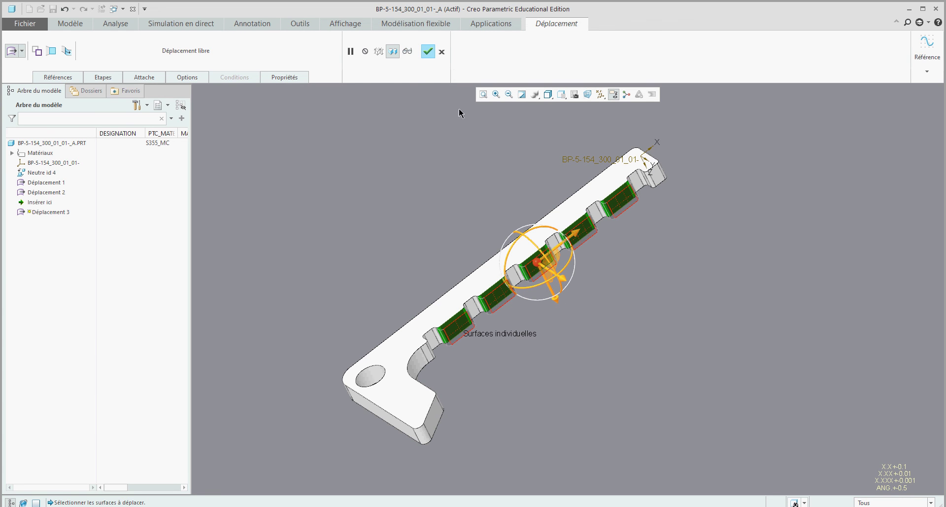
{"action": "left_click", "coordinate": [430, 51]}
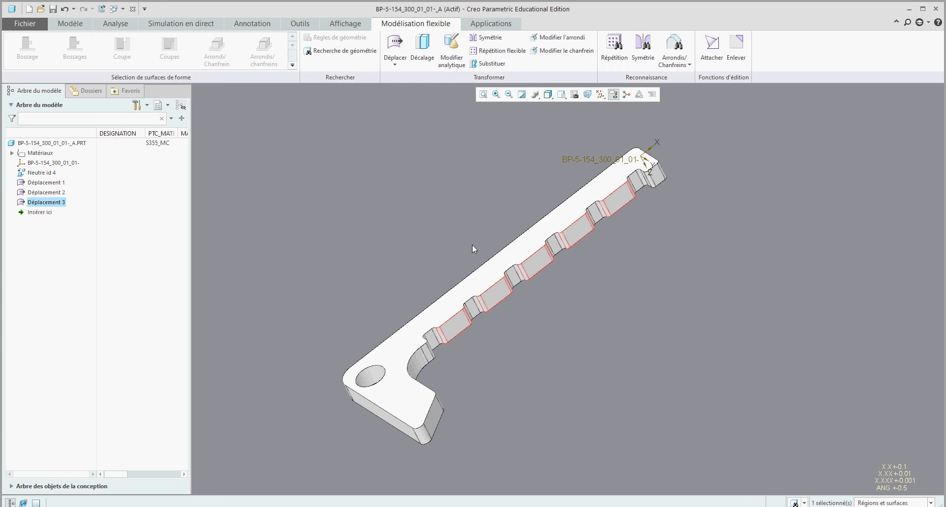
{"action": "mouse_move", "coordinate": [472, 244]}
{"action": "middle_mouse_down"}
{"action": "mouse_move", "coordinate": [496, 254]}
{"action": "mouse_move", "coordinate": [480, 254]}
{"action": "middle_mouse_up"}
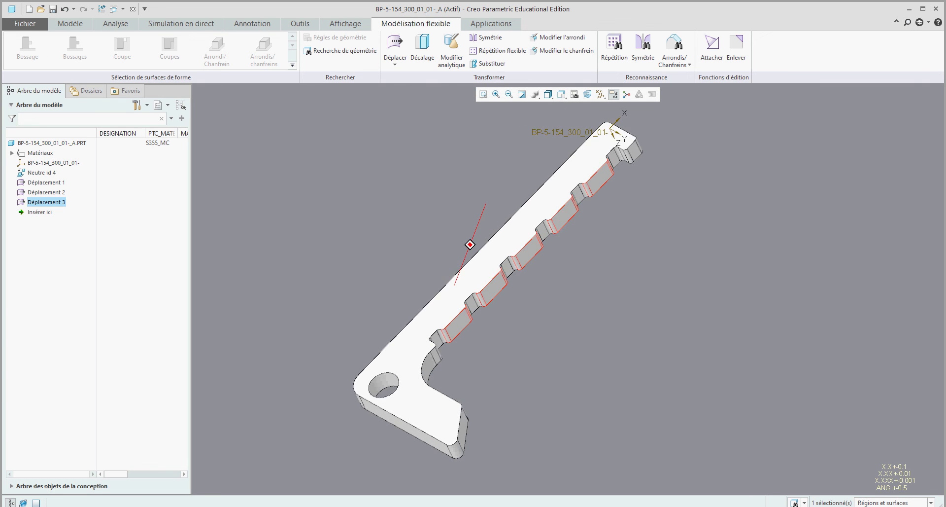
{"action": "left_click", "coordinate": [448, 235]}
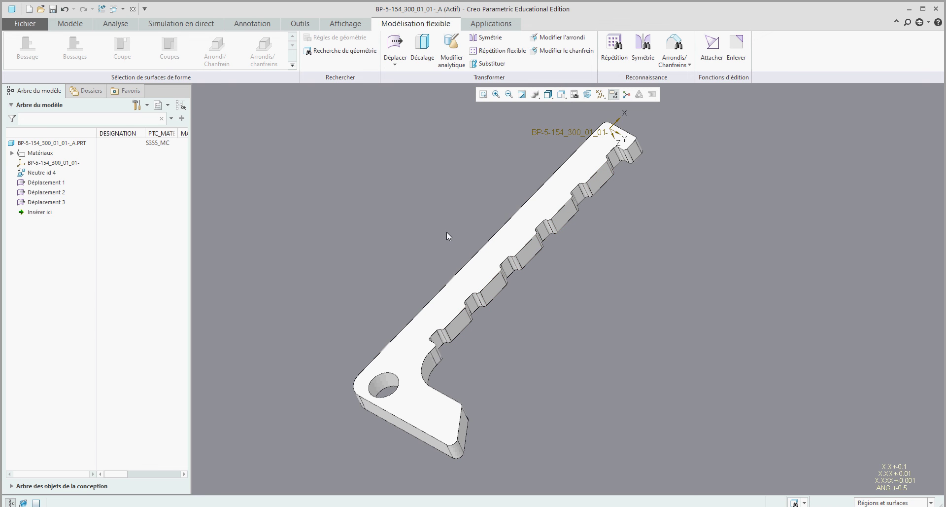
- Save the part and delete the features Déplacement 1, Déplacement 2 and Déplacement 3
{"action": "key", "text": "ctrl+s"}
{"action": "left_click", "coordinate": [47, 183]}
{"action": "left_click", "coordinate": [53, 202], "text": "shift"}
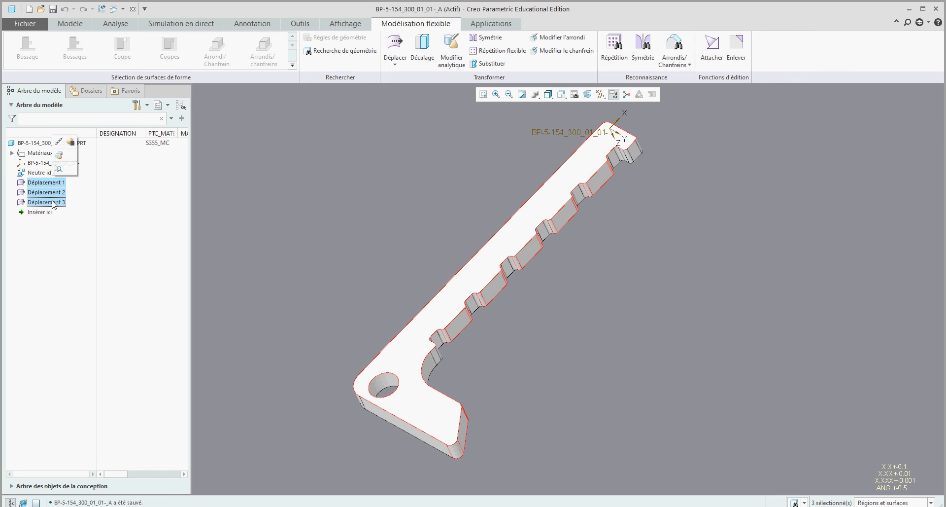
{"action": "right_click", "coordinate": [53, 203]}
{"action": "left_click", "coordinate": [72, 238]}
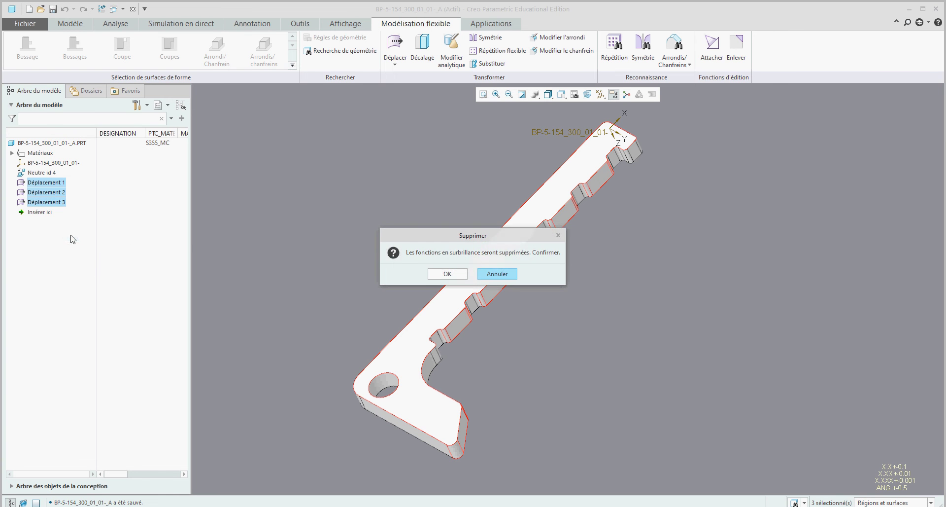
{"action": "left_click", "coordinate": [445, 274]}
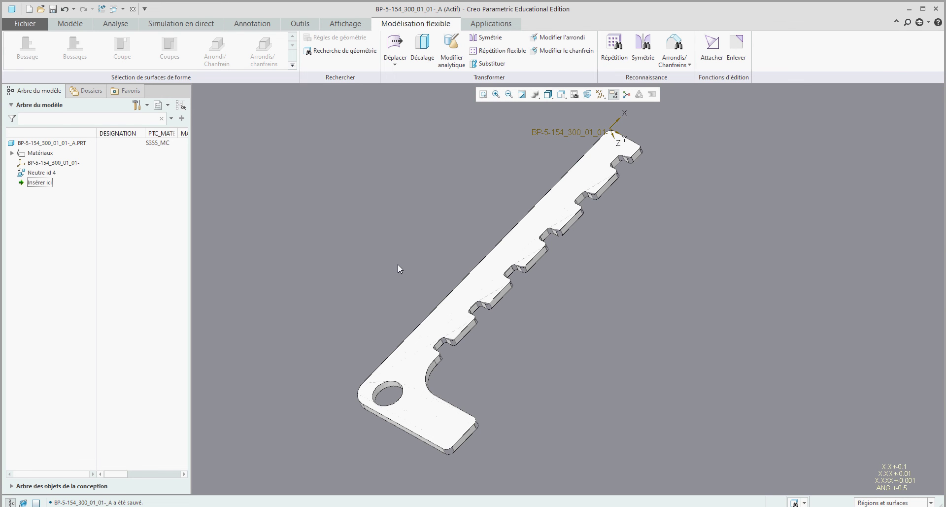
- Start a move by dimension on the large flat face and dimension it to the opposite flat face
{"action": "middle_click_drag", "start_coordinate": [398, 265], "coordinate": [581, 267]}
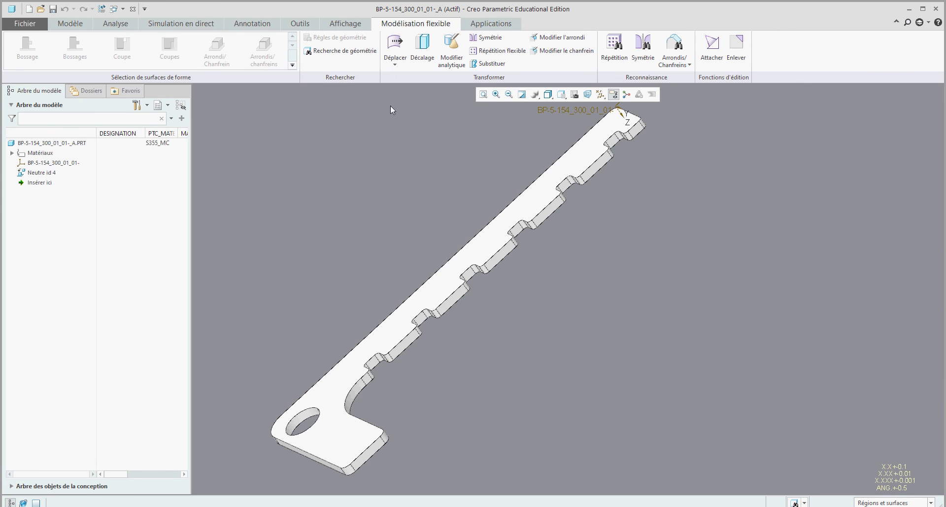
{"action": "left_click", "coordinate": [394, 64]}
{"action": "left_click", "coordinate": [403, 87]}
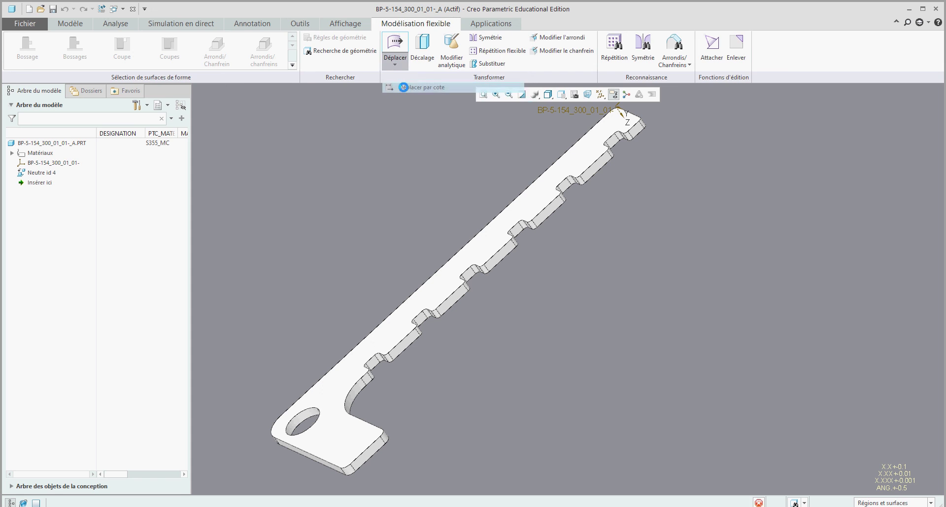
{"action": "left_click", "coordinate": [62, 78]}
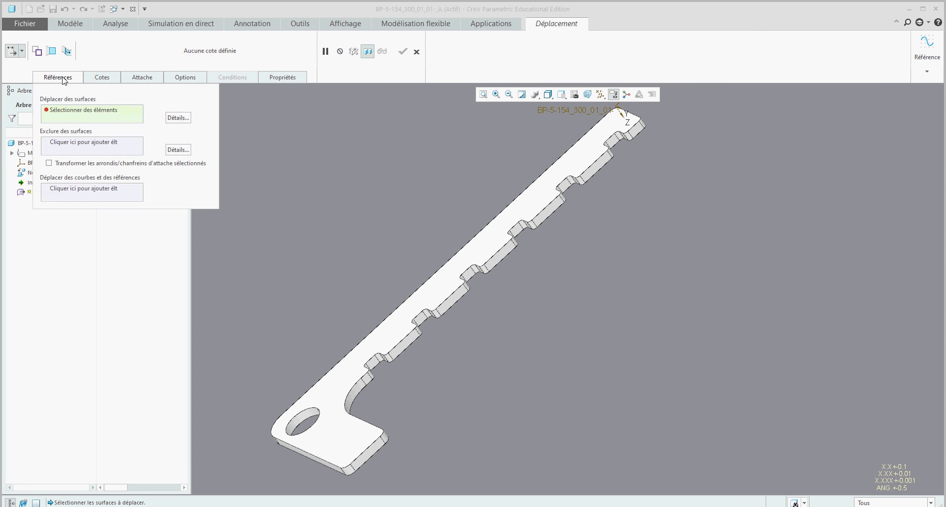
{"action": "left_click", "coordinate": [486, 245]}
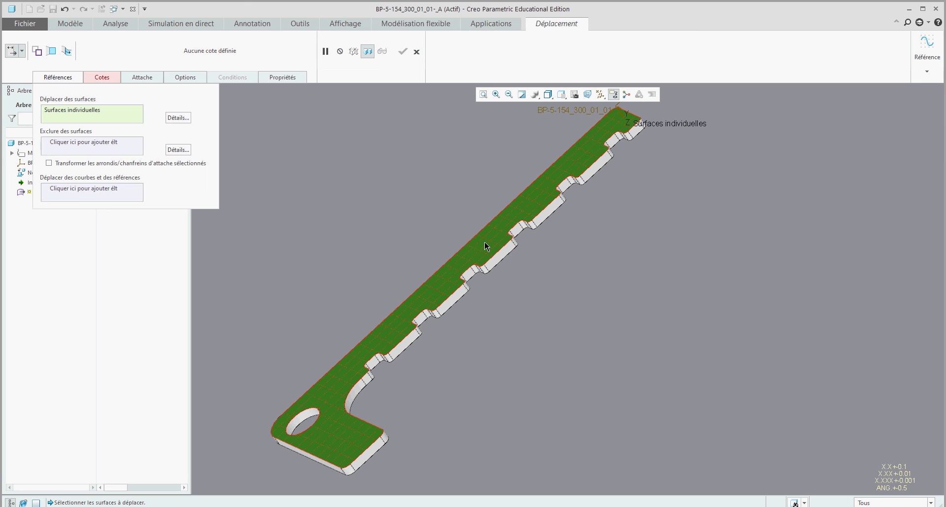
{"action": "left_click", "coordinate": [104, 78]}
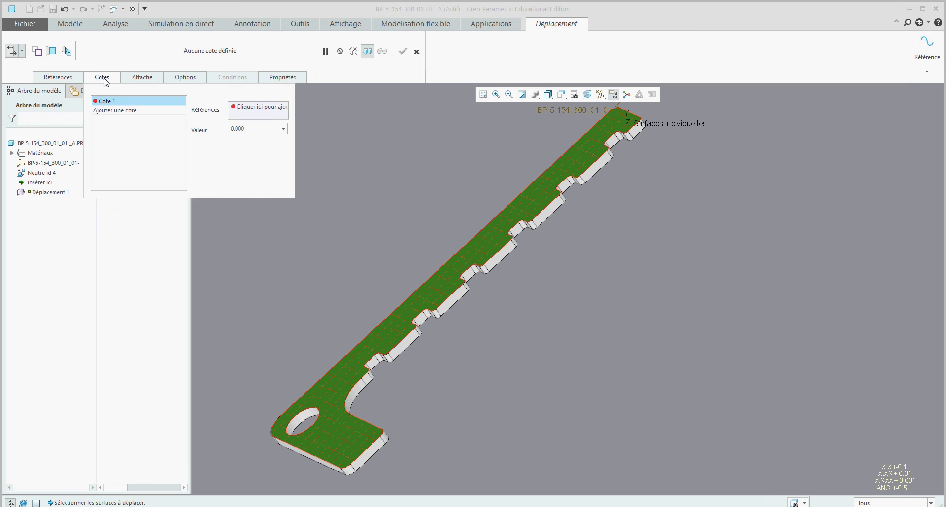
{"action": "left_click", "coordinate": [255, 108]}
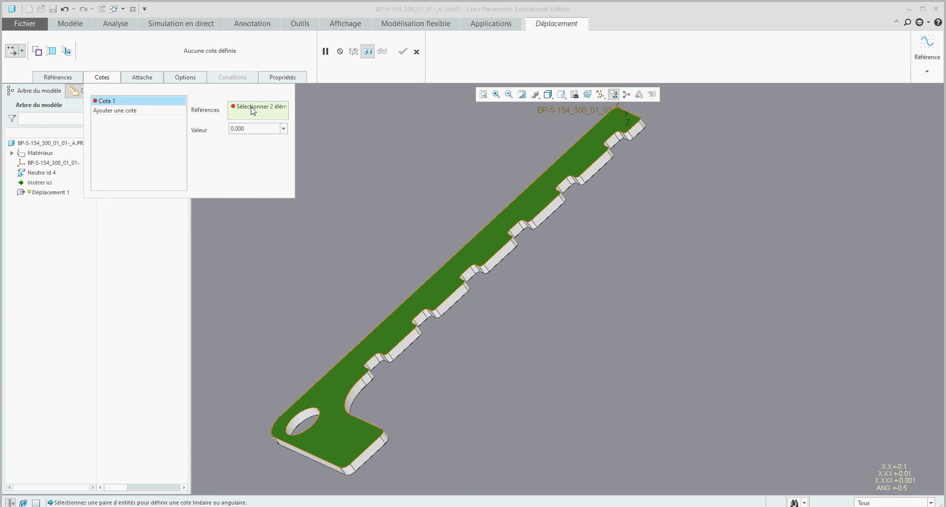
{"action": "left_click", "coordinate": [540, 205]}
{"action": "middle_click_drag", "start_coordinate": [621, 235], "coordinate": [563, 194]}
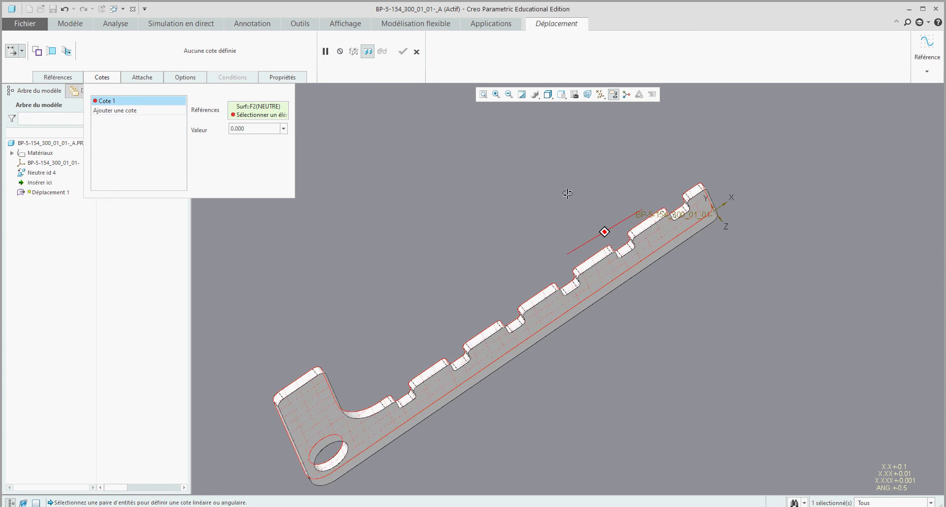
{"action": "left_click", "coordinate": [608, 271]}
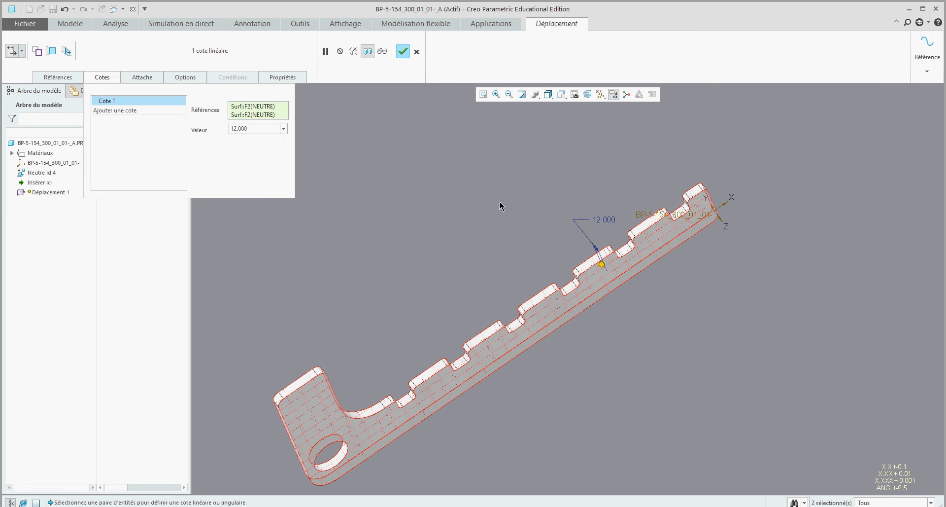
- Set the distance between the two large flat faces to 8 and apply the move
{"action": "mouse_move", "coordinate": [501, 203]}
{"action": "middle_mouse_down"}
{"action": "mouse_move", "coordinate": [541, 224]}
{"action": "mouse_move", "coordinate": [539, 210]}
{"action": "middle_mouse_up"}
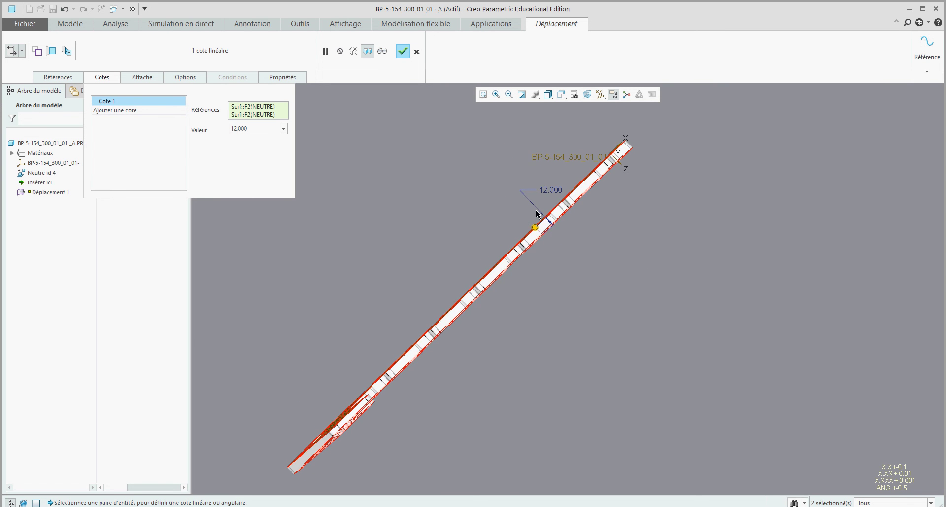
{"action": "scroll", "coordinate": [548, 193], "scroll_direction": "down", "scroll_amount": 3}
{"action": "double_click", "coordinate": [540, 223]}
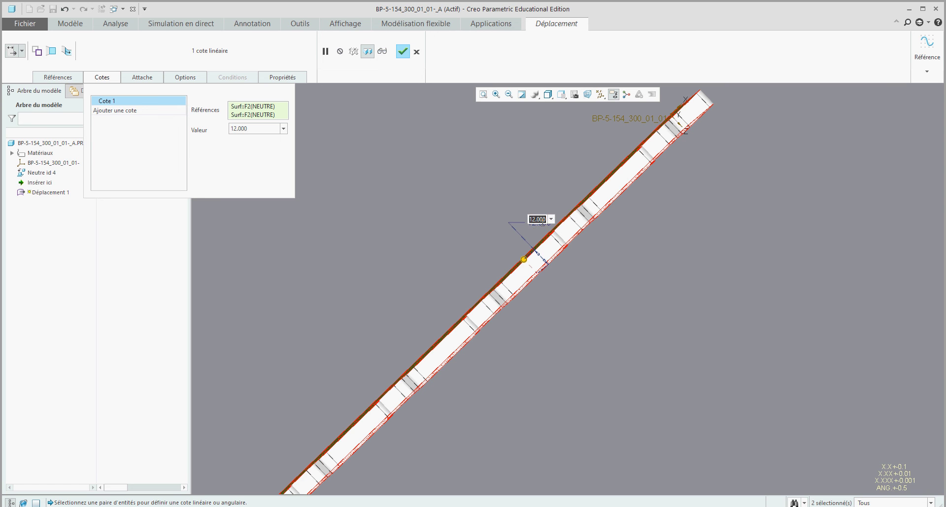
{"action": "type", "text": "8"}
{"action": "key", "text": "Return"}
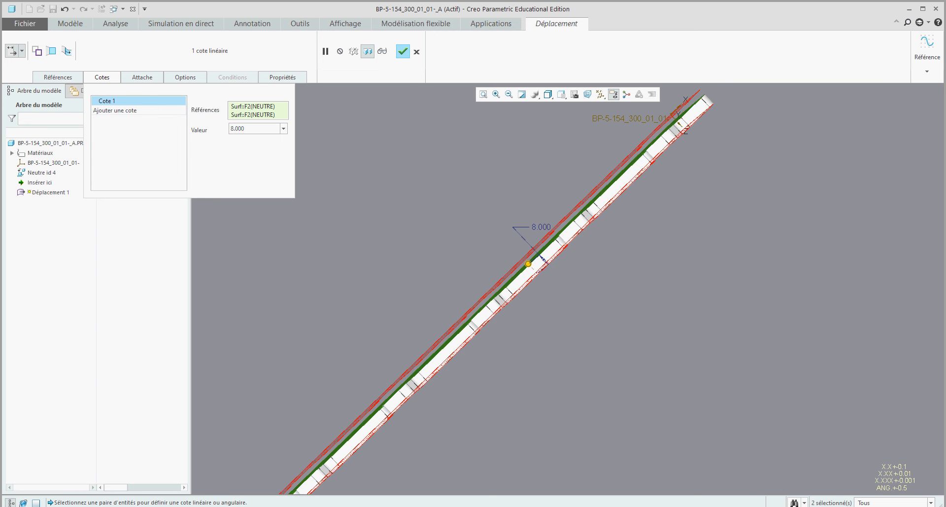
{"action": "middle_click_drag", "start_coordinate": [542, 220], "coordinate": [471, 223]}
{"action": "left_click", "coordinate": [402, 52]}
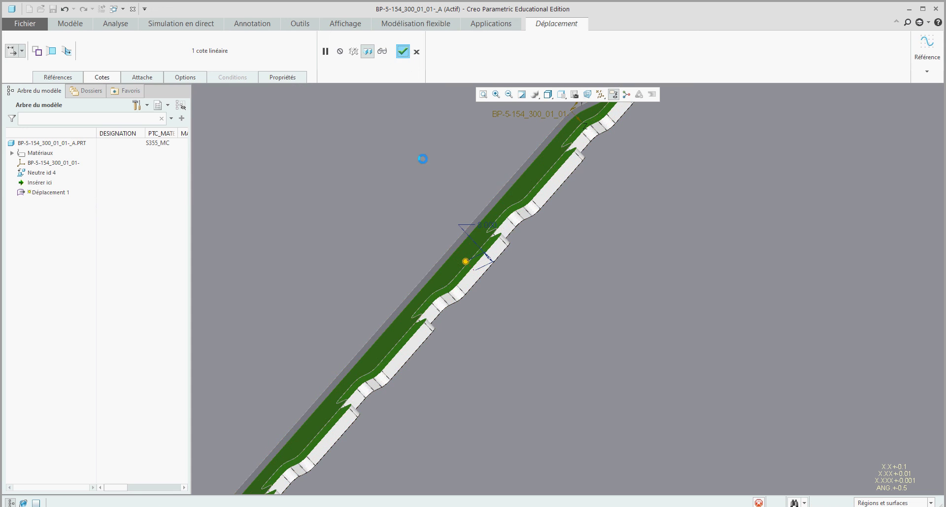
- Save the part with the dimension-driven thickness change
{"action": "scroll", "coordinate": [574, 211], "scroll_direction": "up", "scroll_amount": 4}
{"action": "scroll", "coordinate": [562, 210], "scroll_direction": "down", "scroll_amount": 2}
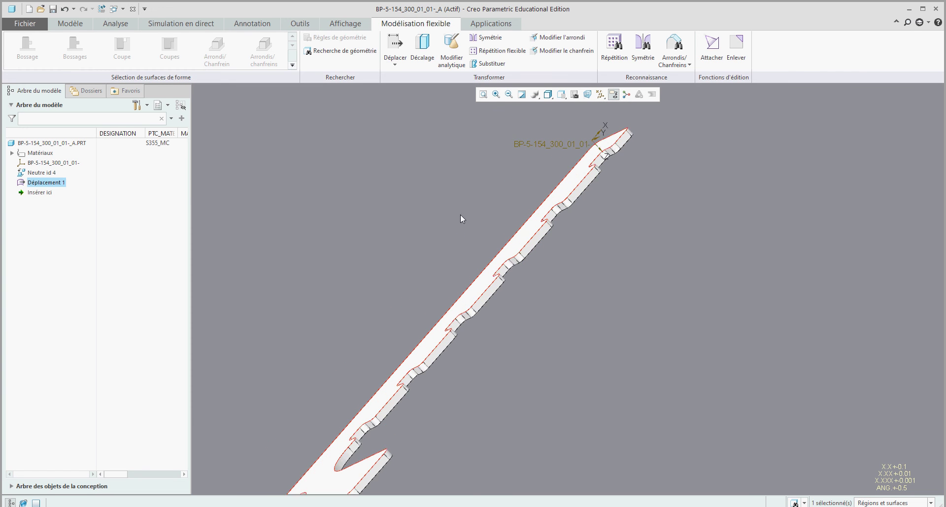
{"action": "scroll", "coordinate": [461, 216], "scroll_direction": "up", "scroll_amount": 2}
{"action": "middle_click_drag", "start_coordinate": [461, 243], "coordinate": [455, 240]}
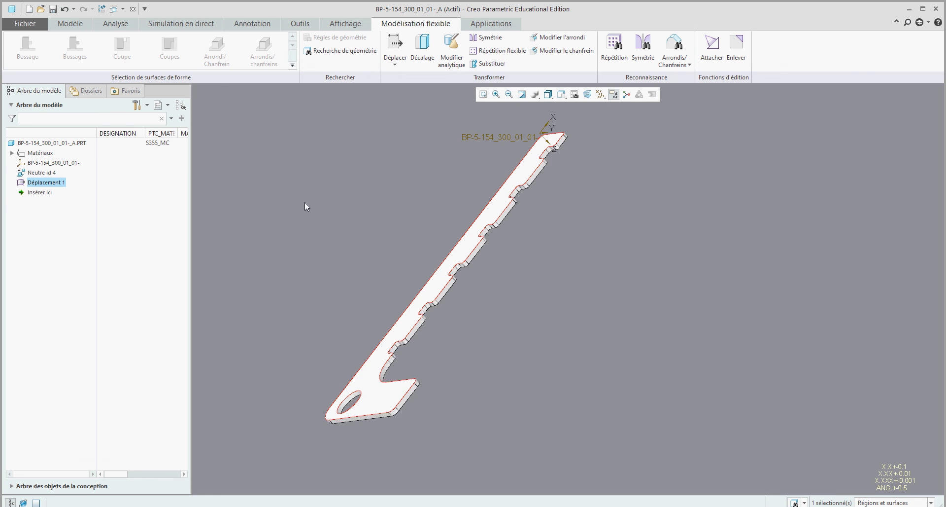
{"action": "middle_click_drag", "start_coordinate": [305, 206], "coordinate": [301, 209]}
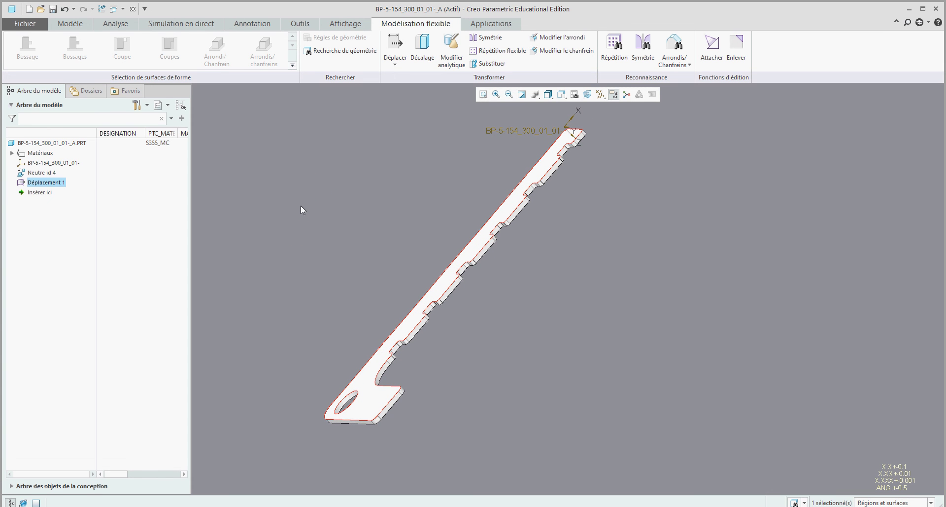
{"action": "key", "text": "ctrl+s"}
- Start a move by dimension on the foot's narrow end face and dimension its angle to the adjacent base side face
{"action": "left_click", "coordinate": [395, 45]}
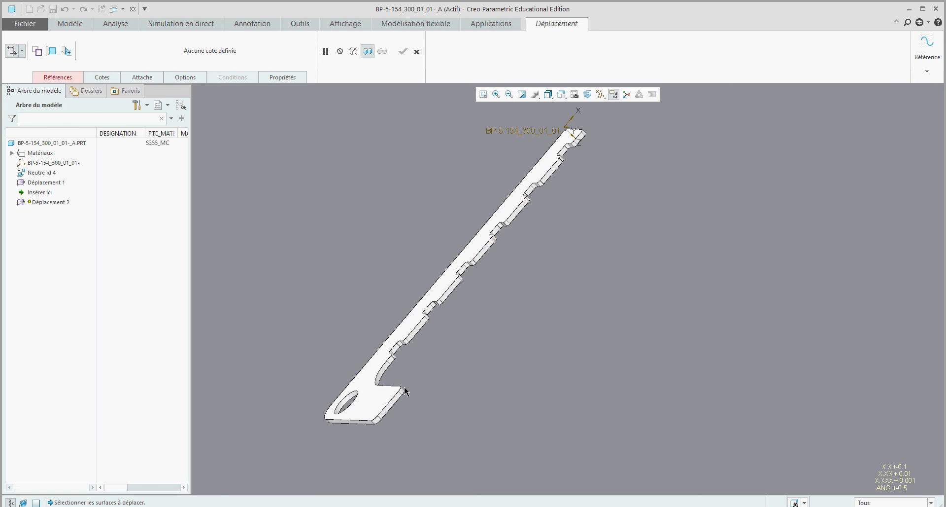
{"action": "scroll", "coordinate": [392, 409], "scroll_direction": "up", "scroll_amount": 3}
{"action": "left_click", "coordinate": [380, 381]}
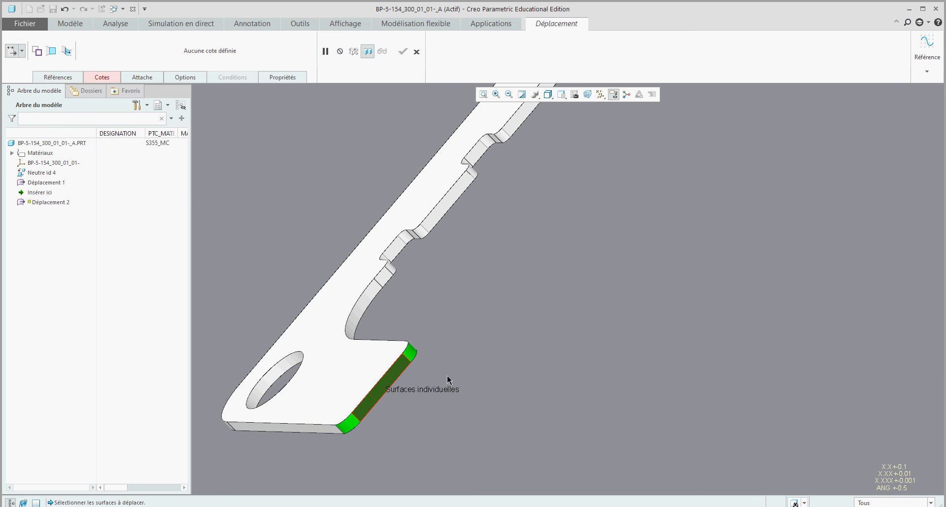
{"action": "scroll", "coordinate": [464, 381], "scroll_direction": "up", "scroll_amount": 3}
{"action": "left_click", "coordinate": [102, 77]}
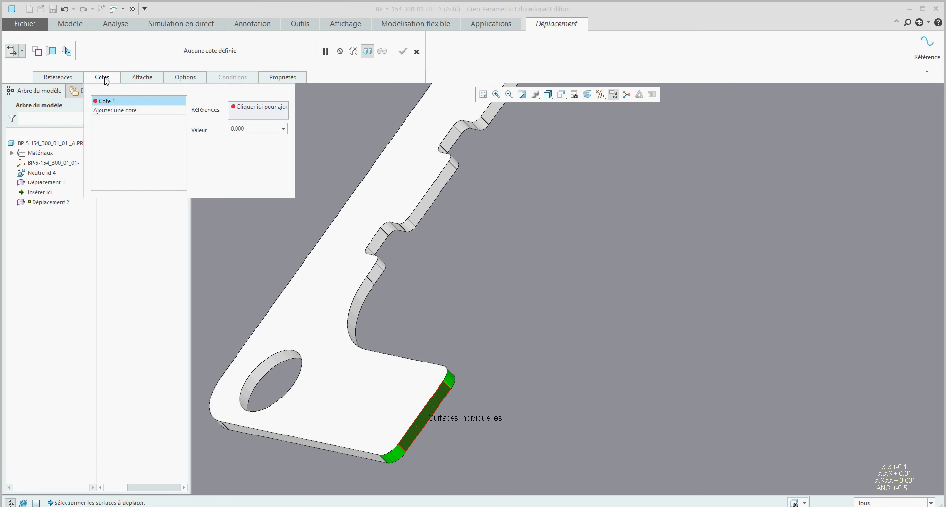
{"action": "left_click", "coordinate": [254, 119]}
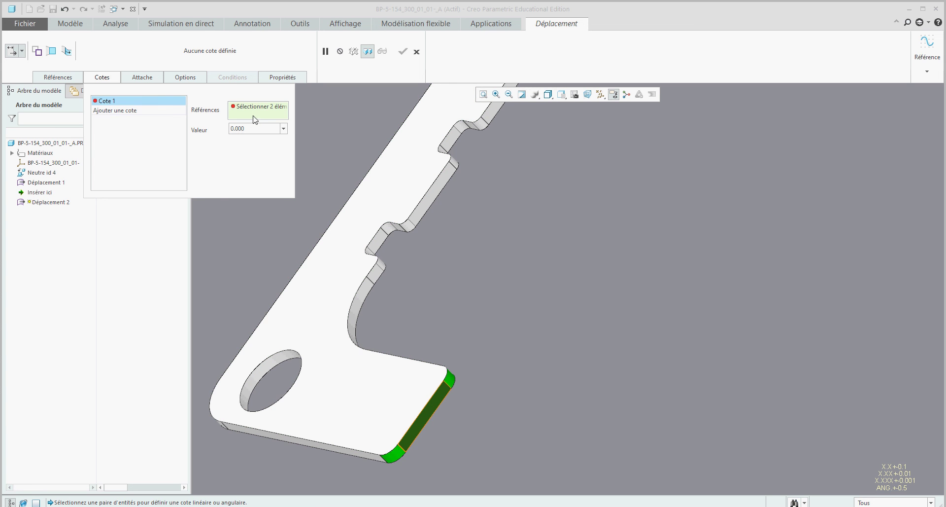
{"action": "left_click", "coordinate": [432, 408]}
{"action": "left_click", "coordinate": [340, 450]}
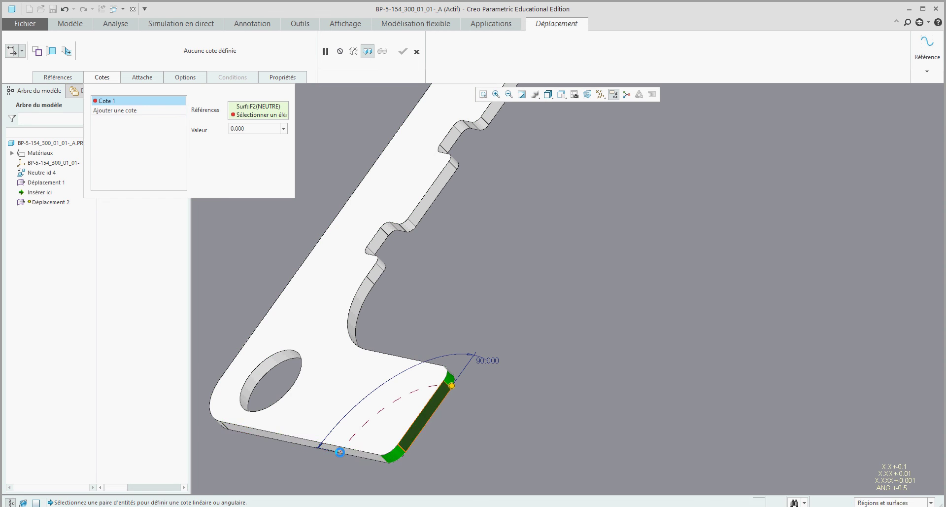
- Set the angle between the foot's end face and the base side face to 45 degrees and apply the move
{"action": "left_click_drag", "start_coordinate": [452, 385], "coordinate": [427, 365]}
{"action": "double_click", "coordinate": [426, 361]}
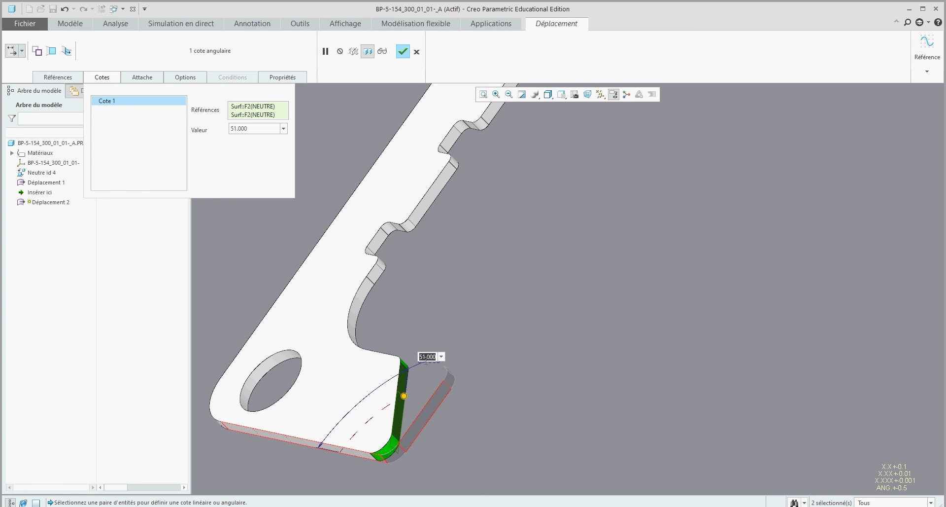
{"action": "type", "text": "45"}
{"action": "key", "text": "Return"}
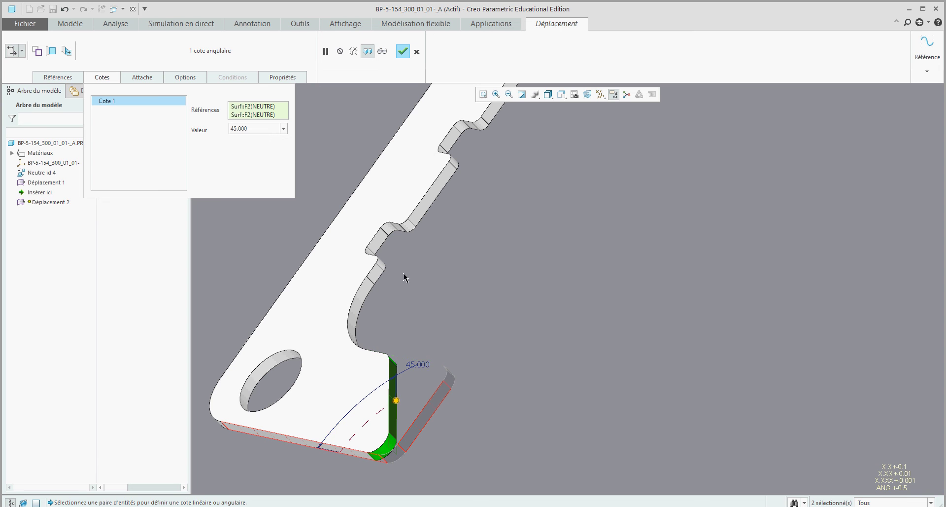
{"action": "left_click", "coordinate": [403, 52]}
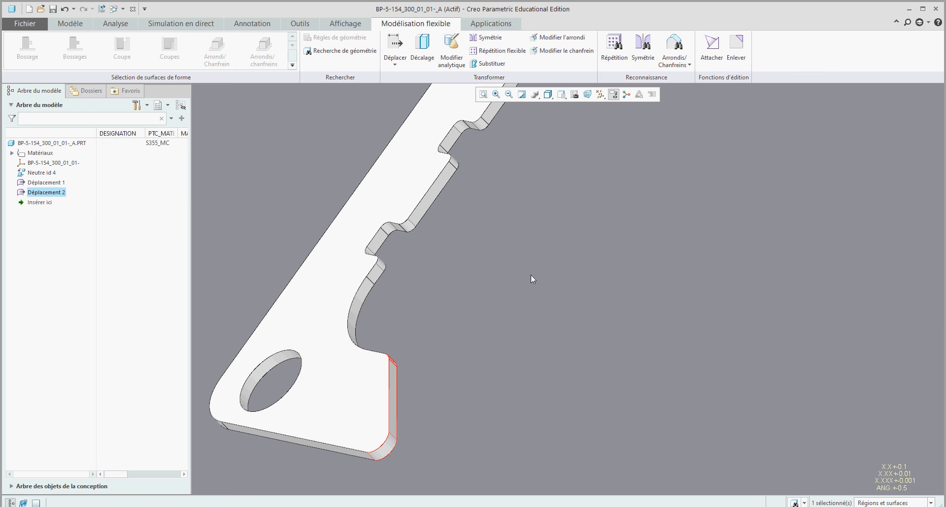
{"action": "left_click", "coordinate": [496, 293]}
- Start another move by dimension on the five side faces between the notches, leaving out the one at the bar's far end
{"action": "scroll", "coordinate": [475, 310], "scroll_direction": "up", "scroll_amount": 3}
{"action": "middle_click_drag", "start_coordinate": [475, 309], "coordinate": [532, 294]}
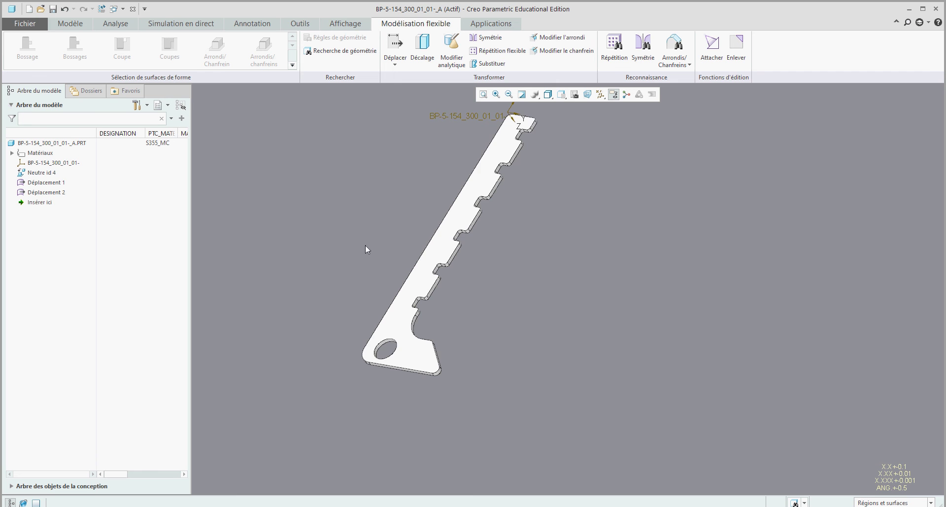
{"action": "middle_click_drag", "start_coordinate": [365, 249], "coordinate": [498, 321]}
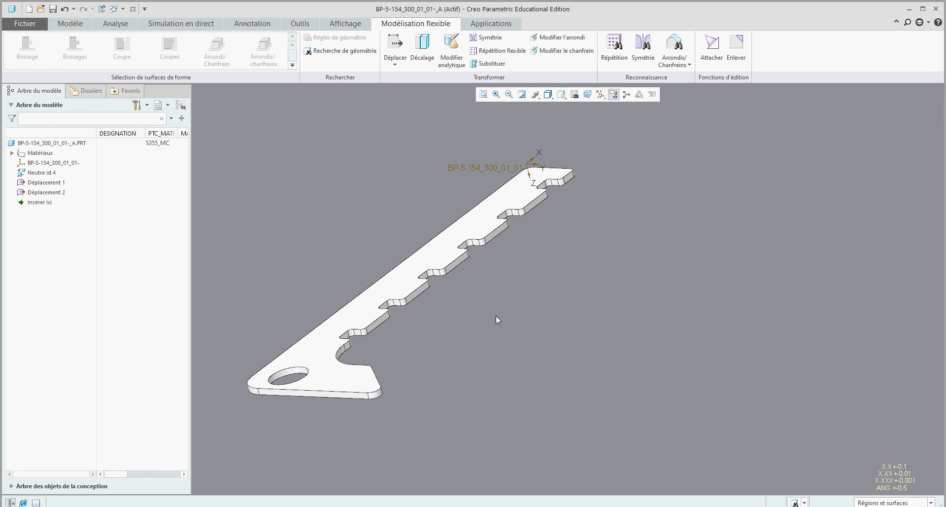
{"action": "left_click", "coordinate": [393, 44]}
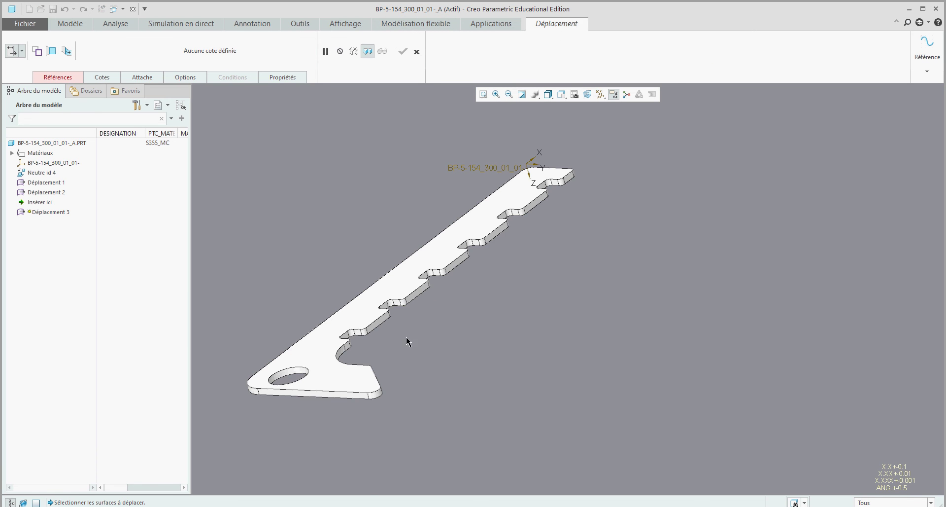
{"action": "scroll", "coordinate": [406, 339], "scroll_direction": "down", "scroll_amount": 3}
{"action": "left_click", "coordinate": [384, 308]}
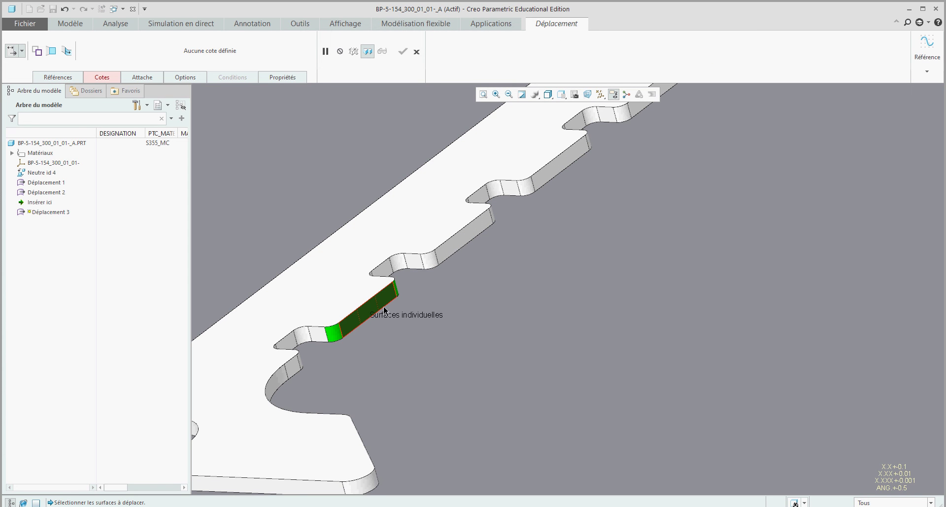
{"action": "left_click", "coordinate": [458, 244], "text": "ctrl"}
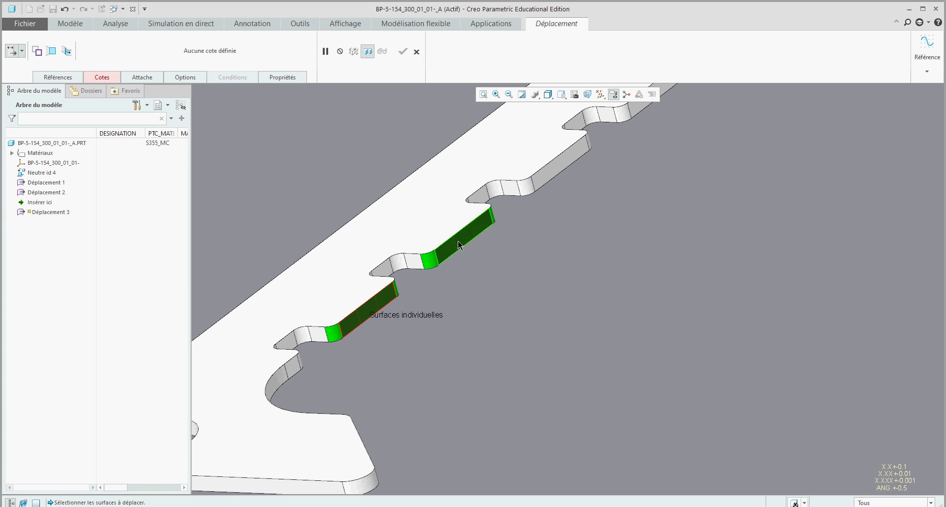
{"action": "left_click", "coordinate": [548, 169], "text": "ctrl"}
{"action": "scroll", "coordinate": [474, 253], "scroll_direction": "up", "scroll_amount": 3}
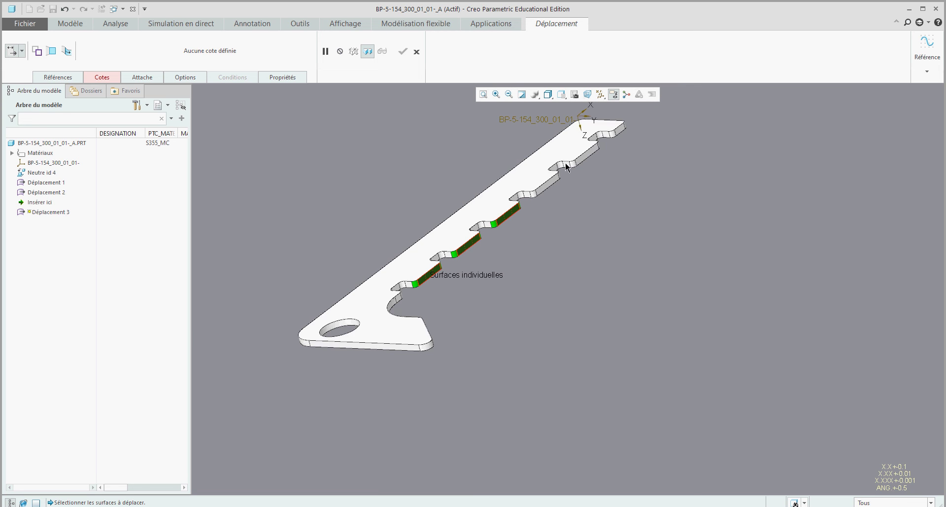
{"action": "left_click", "coordinate": [548, 186], "text": "ctrl"}
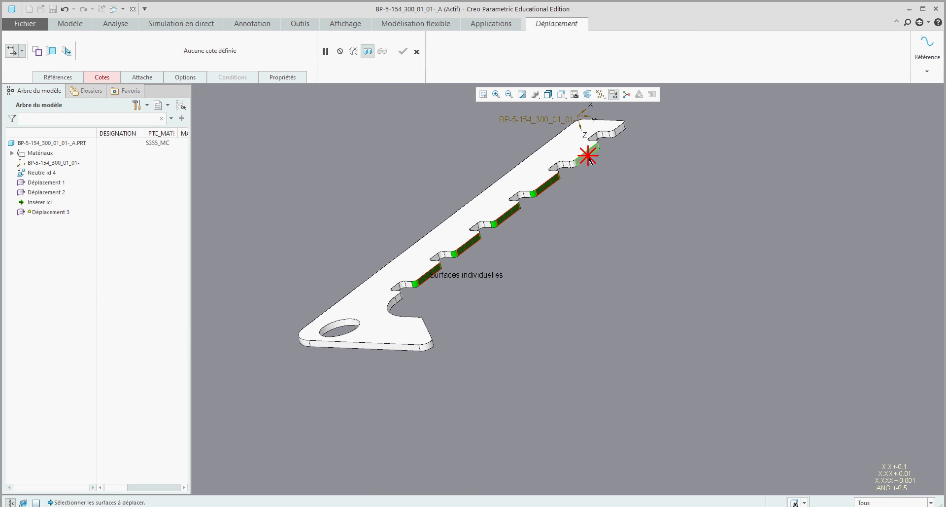
{"action": "left_click", "coordinate": [590, 159], "text": "ctrl"}
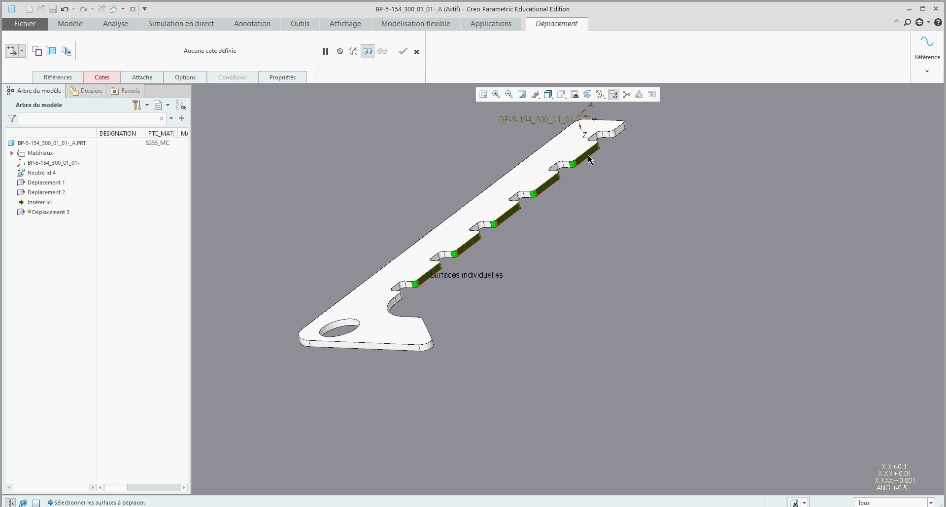
- Dimension the selected notch side faces from the unselected side face at the far end of the bar
{"action": "left_click", "coordinate": [109, 79]}
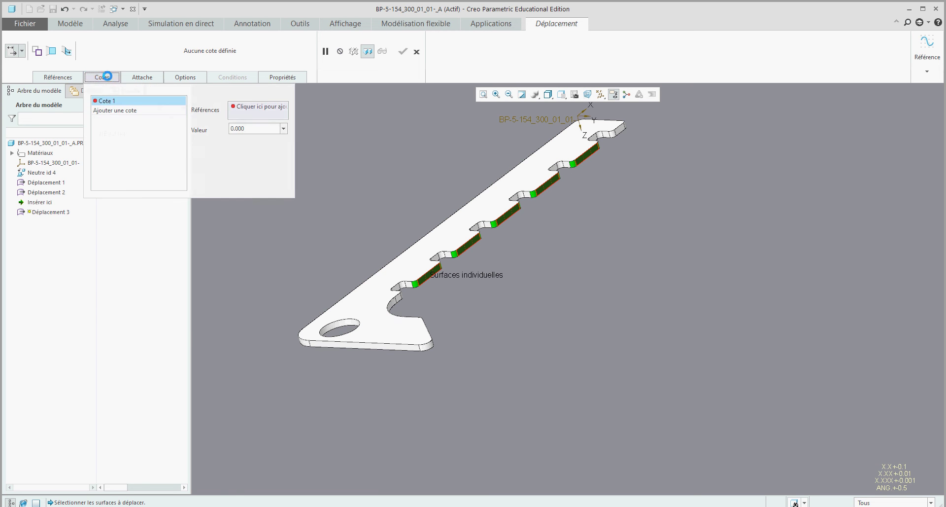
{"action": "left_click", "coordinate": [255, 109]}
{"action": "scroll", "coordinate": [617, 124], "scroll_direction": "down", "scroll_amount": 3}
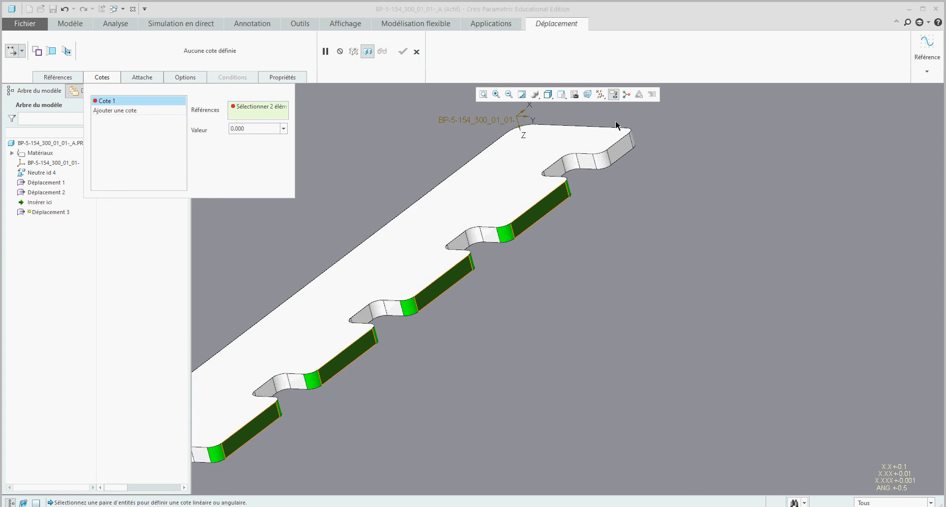
{"action": "scroll", "coordinate": [616, 124], "scroll_direction": "down", "scroll_amount": 1}
{"action": "left_click", "coordinate": [624, 161]}
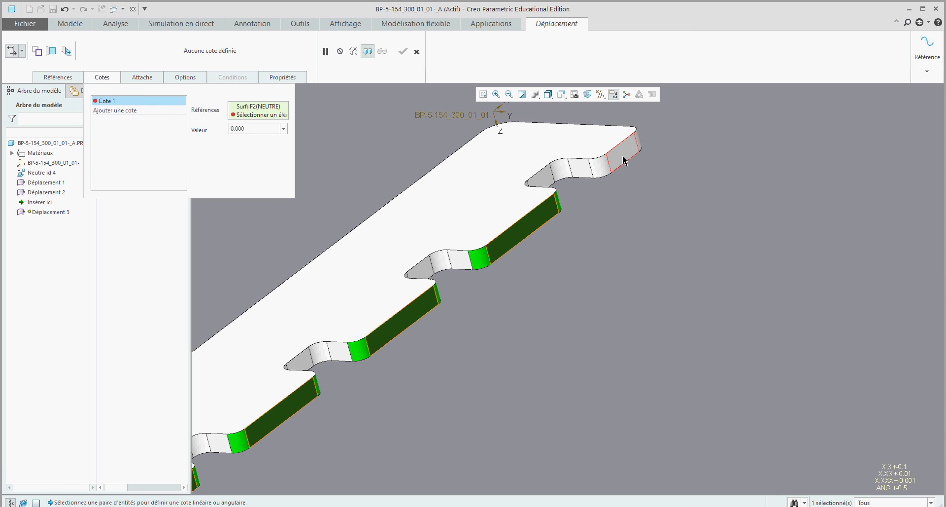
{"action": "left_click", "coordinate": [537, 226]}
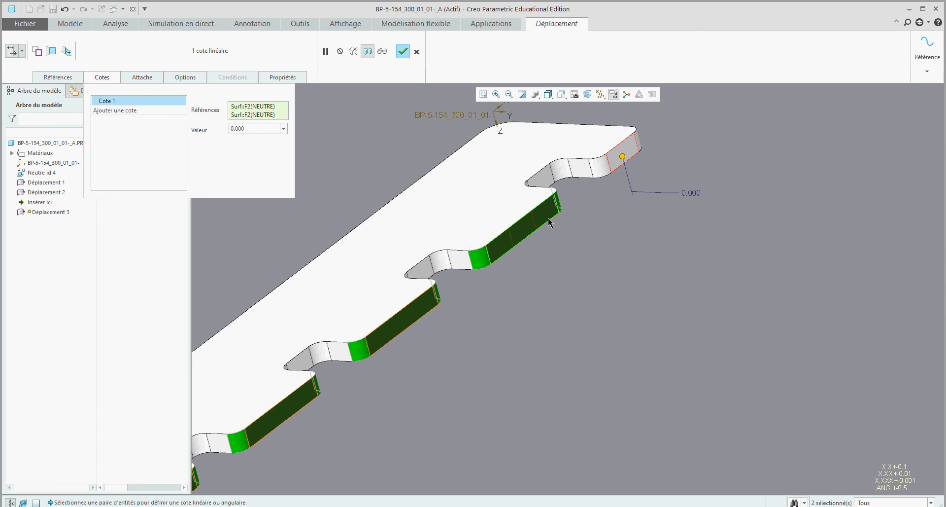
- Set the offset of the five side faces from the far-end side face to 5 and apply the move
{"action": "double_click", "coordinate": [693, 195]}
{"action": "type", "text": "5"}
{"action": "key", "text": "Return"}
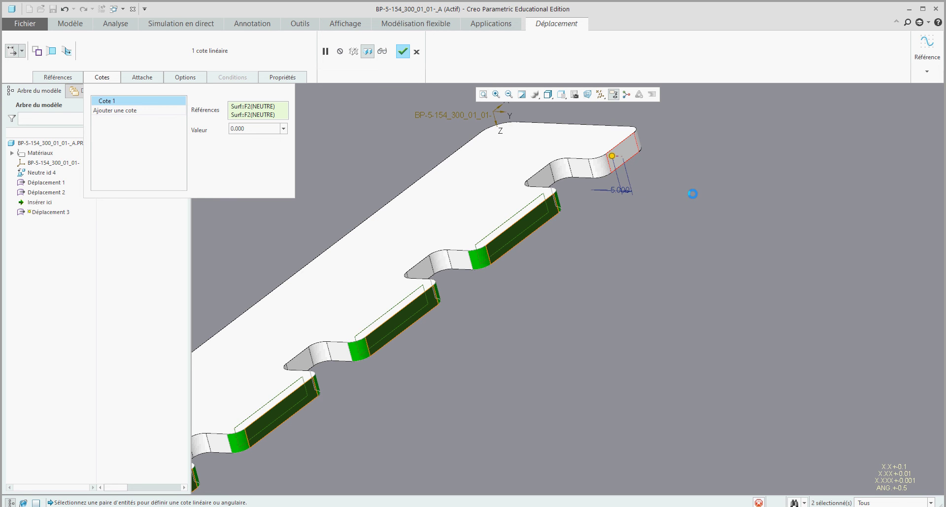
{"action": "scroll", "coordinate": [676, 203], "scroll_direction": "down", "scroll_amount": 5}
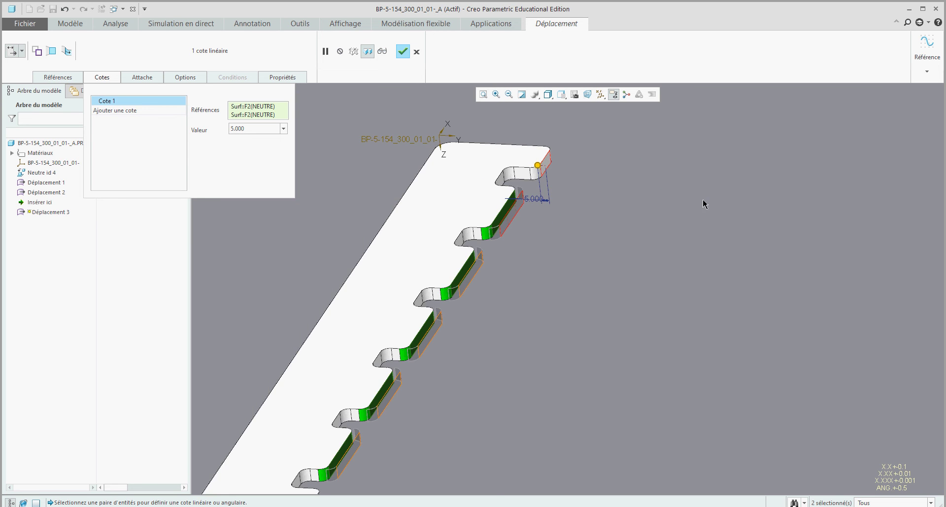
{"action": "scroll", "coordinate": [529, 382], "scroll_direction": "up", "scroll_amount": 2}
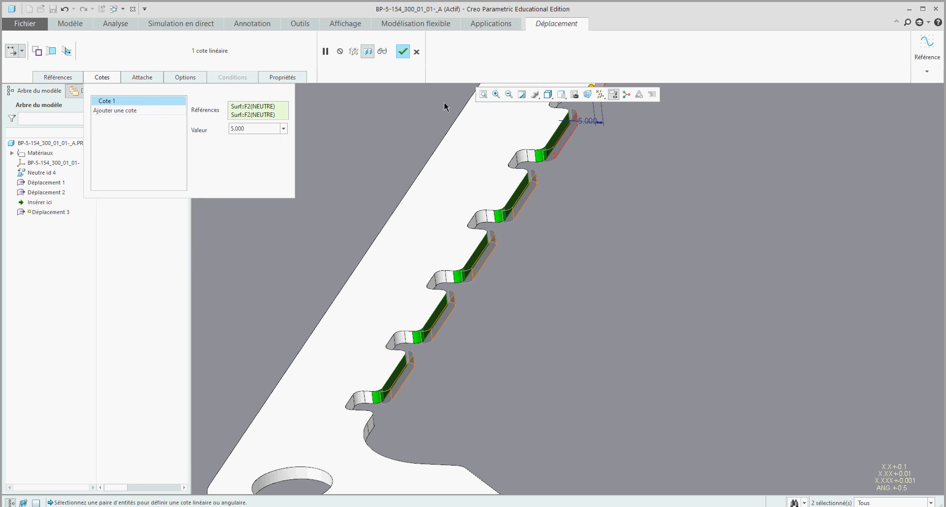
{"action": "left_click", "coordinate": [403, 51]}
{"action": "scroll", "coordinate": [553, 292], "scroll_direction": "down", "scroll_amount": 4}
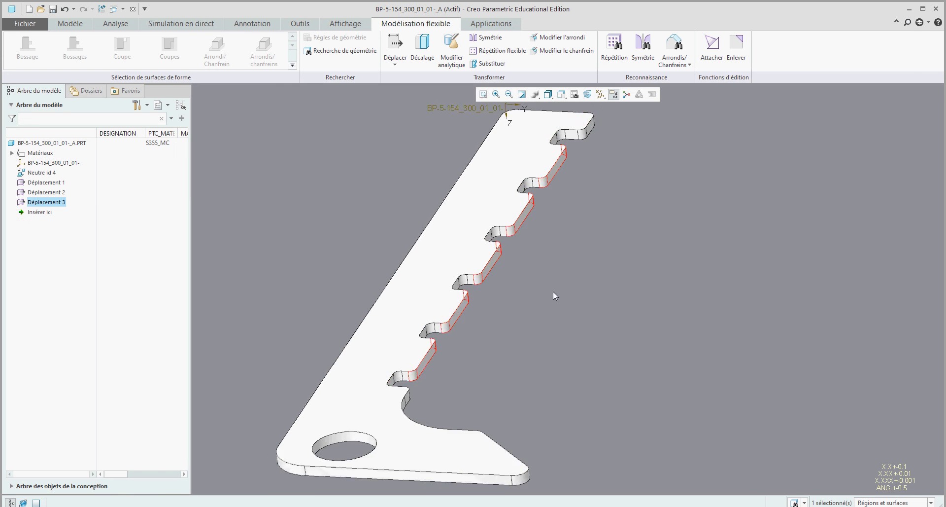
{"action": "left_click", "coordinate": [554, 291]}
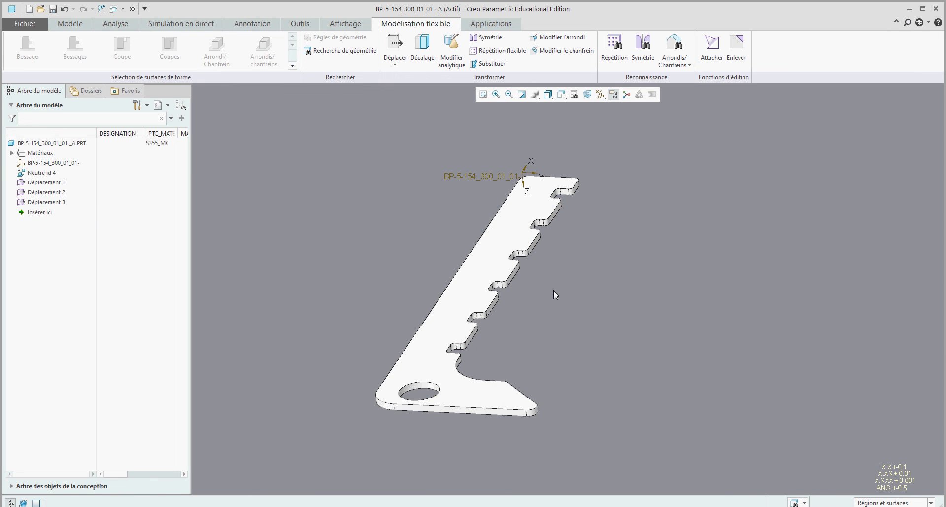